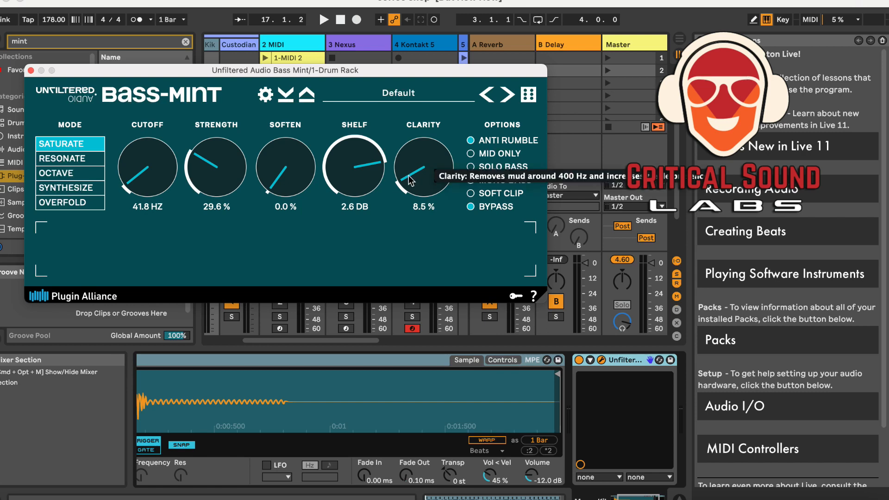
Set the Clarity knob to 0.0% and play the clip briefly to audition the bass
drag(409, 180, 414, 204)
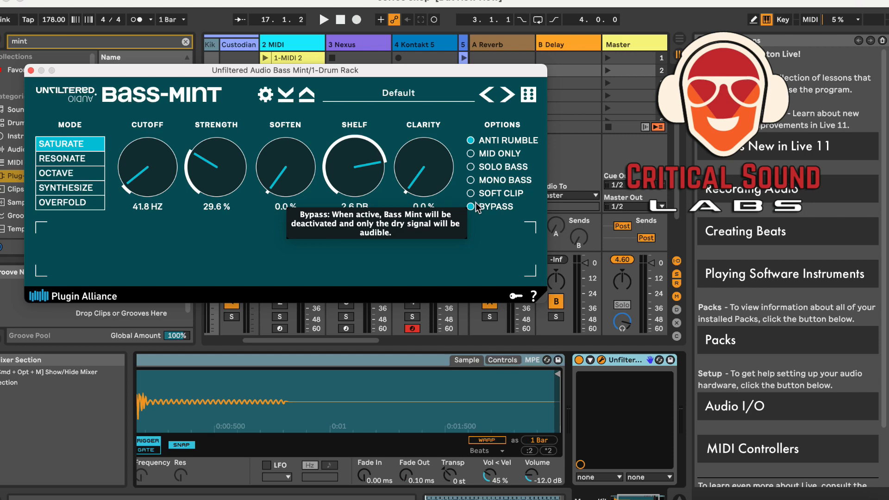
key(space)
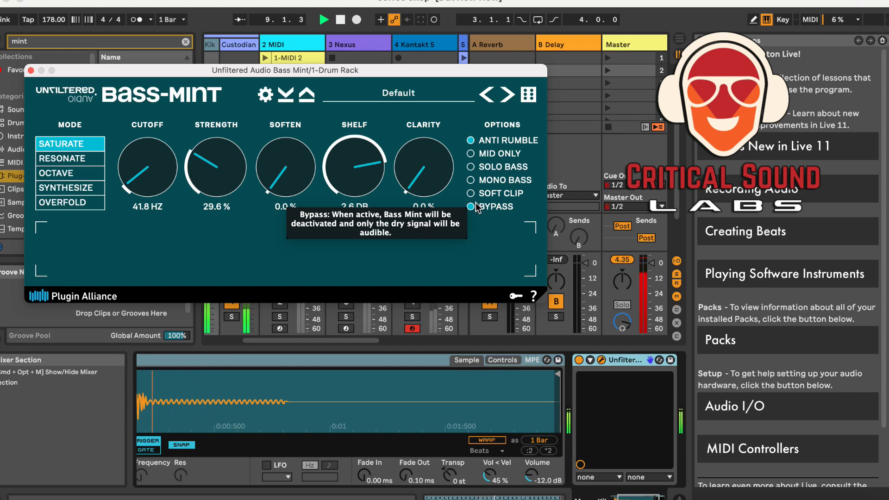
key(space)
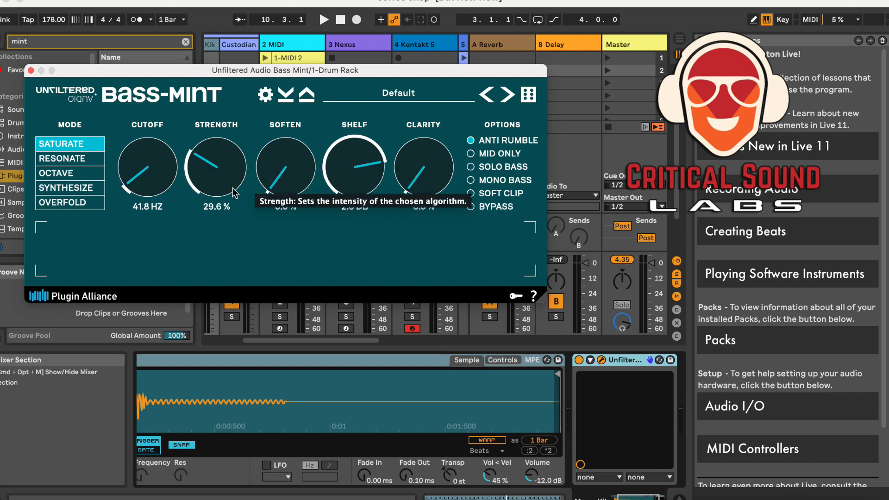
Audition Strength at 0% during playback, then raise Strength to 42.4% and stop
drag(206, 188, 211, 223)
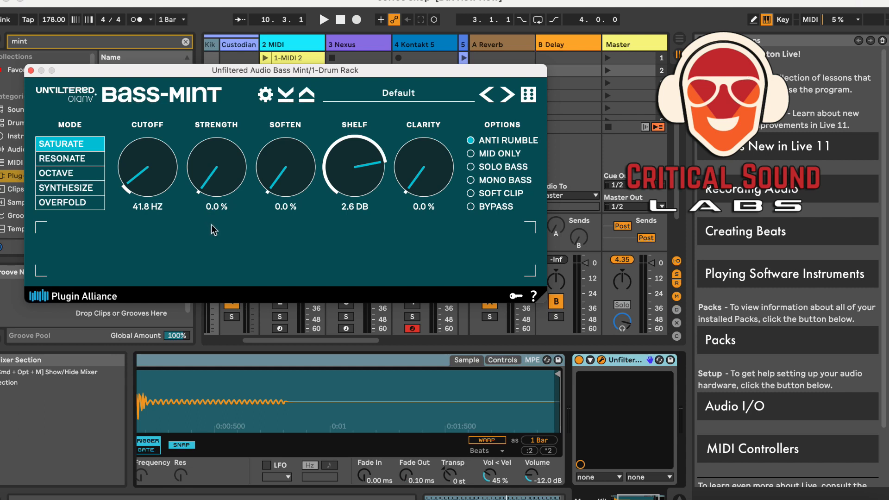
key(space)
drag(203, 192, 215, 126)
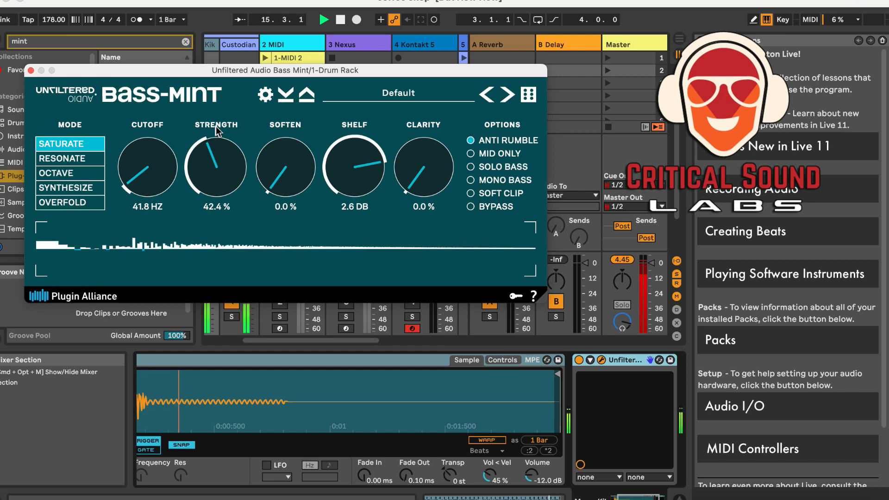
key(space)
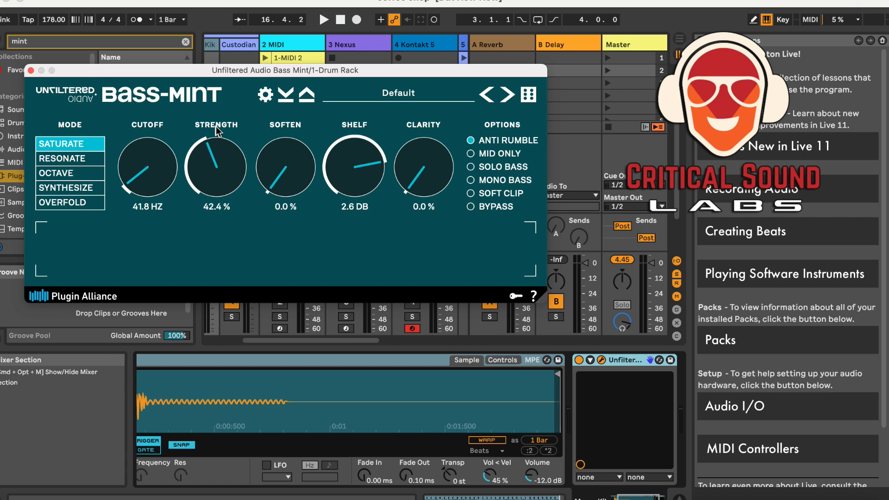
Compare the dry and processed sound by switching Bypass on and back off during playback
click(470, 207)
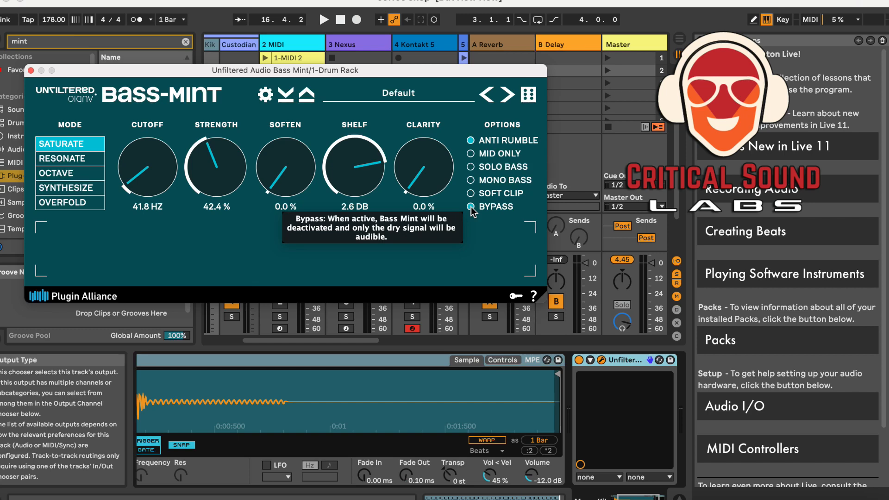
key(space)
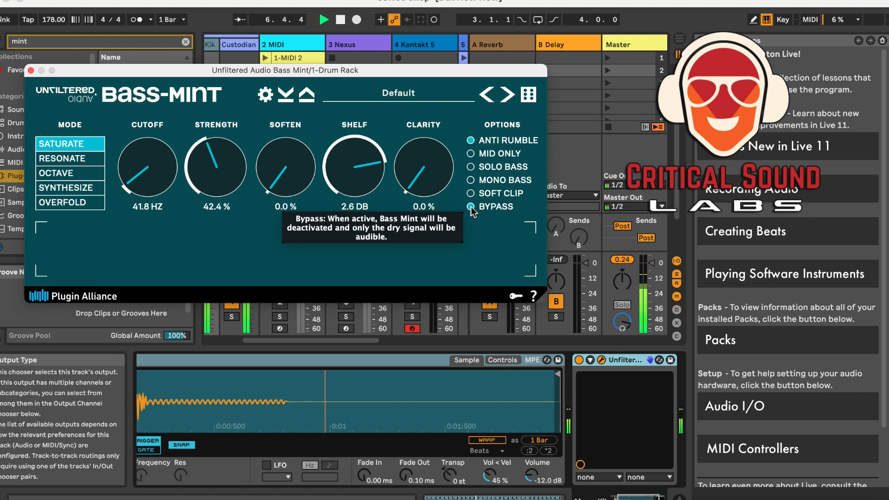
click(471, 206)
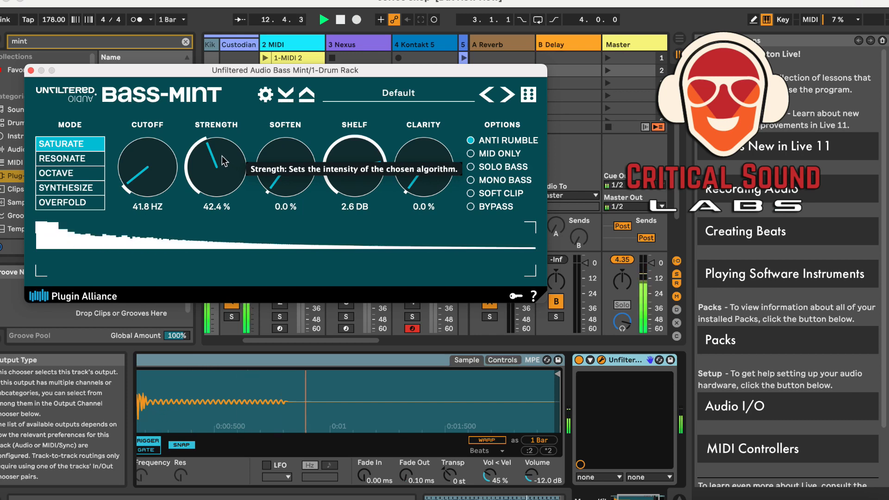
Raise Strength to 46.9% and restart playback of the clip
drag(225, 161, 216, 146)
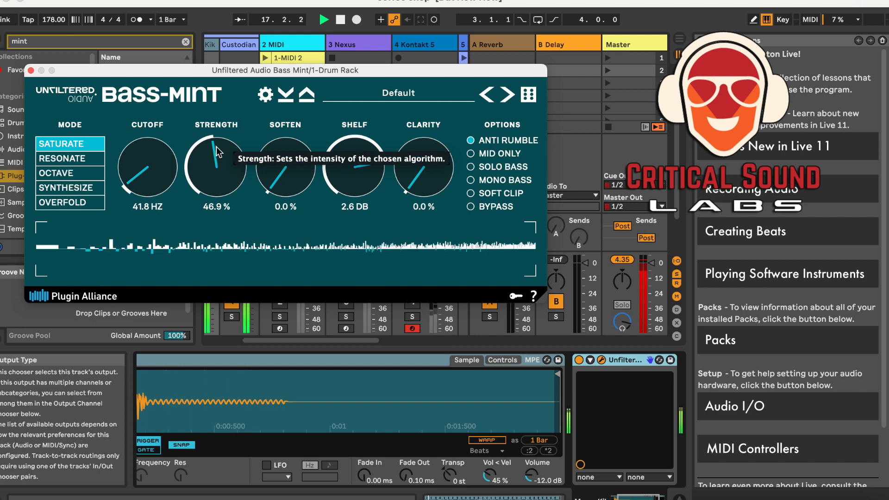
key(space)
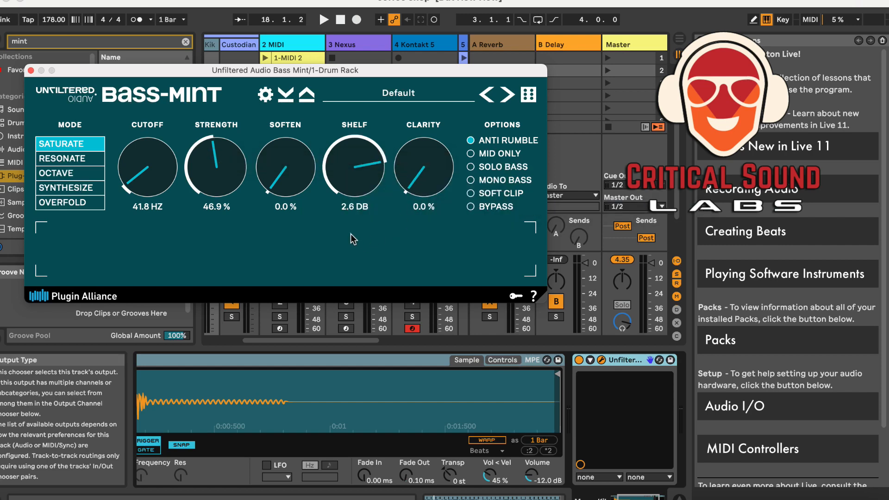
key(space)
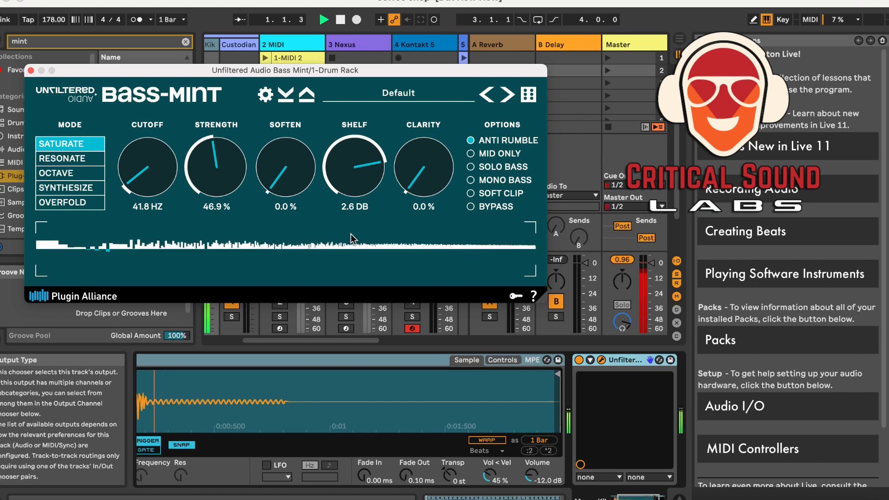
Set the Clarity knob to 7.8% while the clip plays
drag(412, 188, 406, 165)
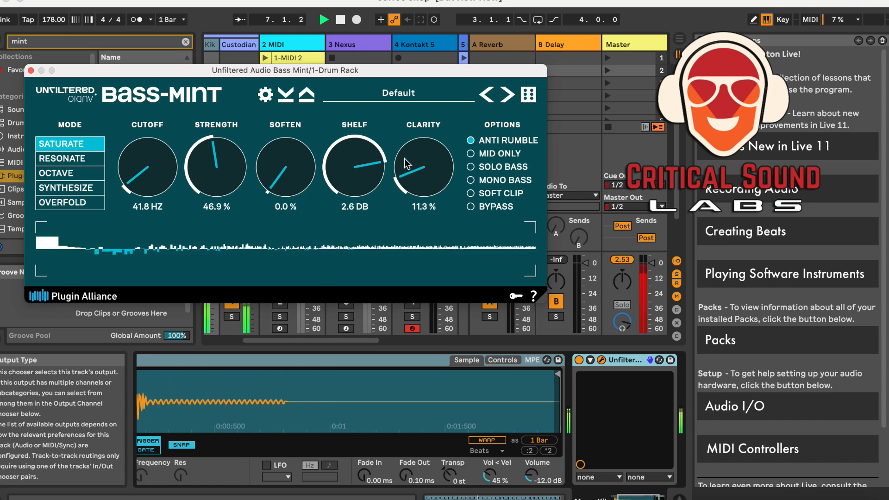
mouse_move(410, 178)
mouse_down()
mouse_move(415, 133)
mouse_move(404, 179)
mouse_up()
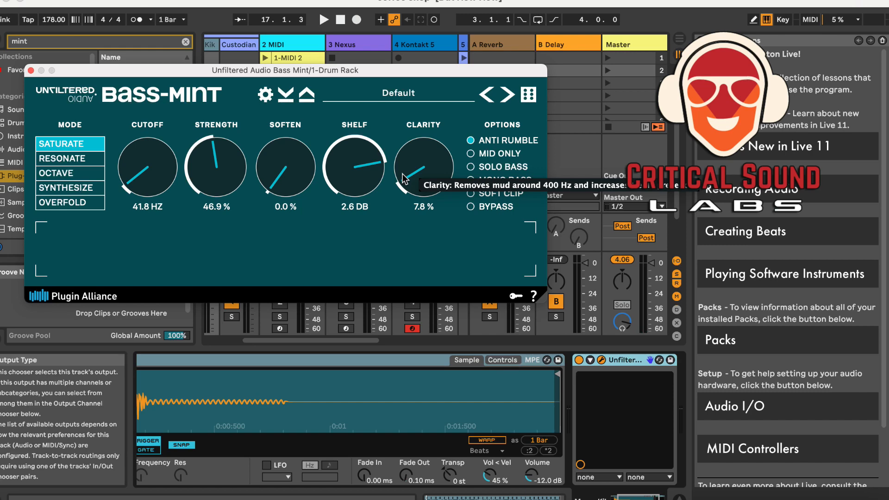
key(space)
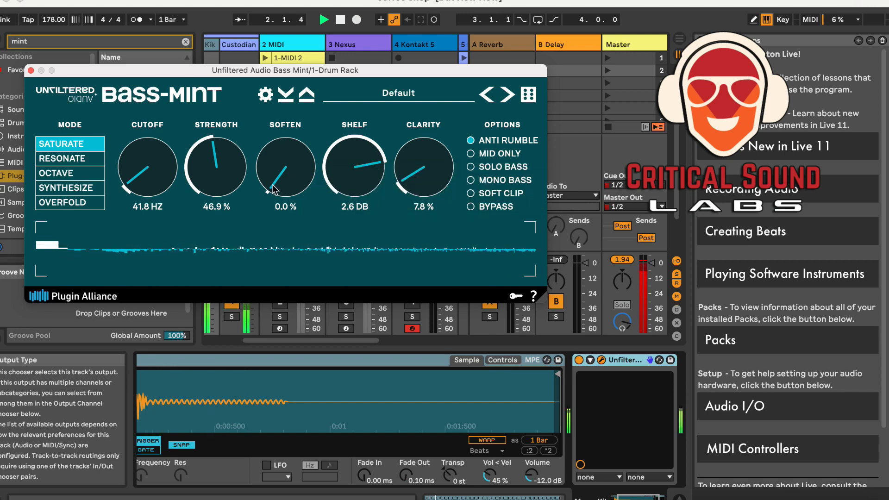
Try raising Soften to about 49% and return it to 0.0%, then stop playback
drag(273, 188, 288, 115)
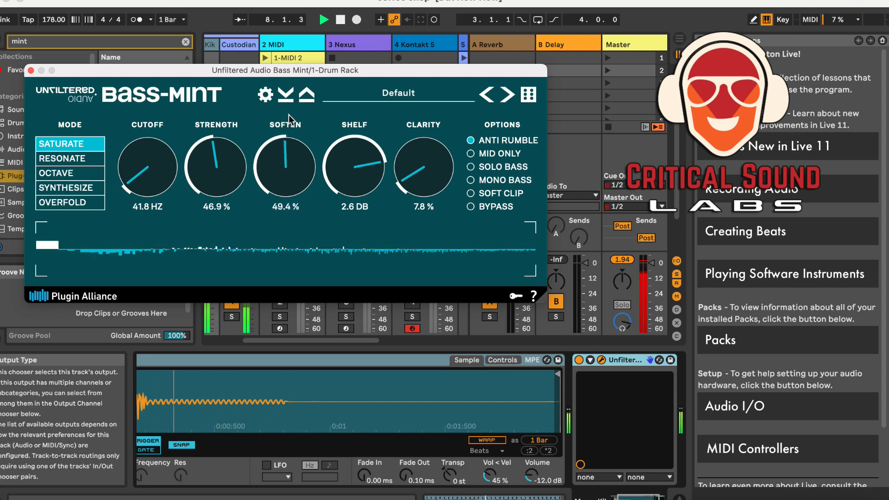
drag(288, 115, 276, 199)
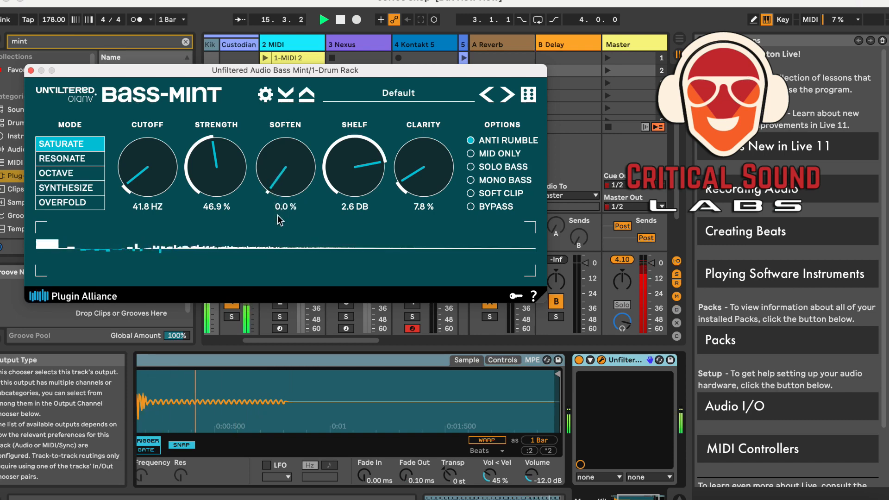
key(space)
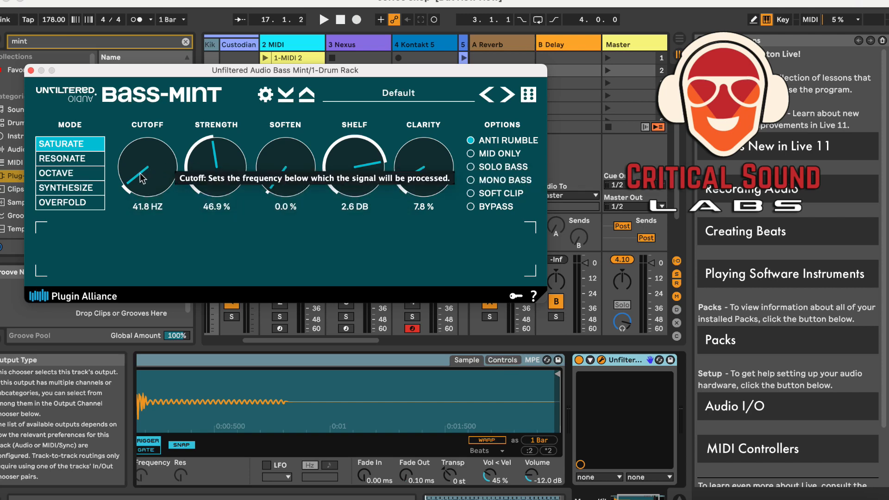
Set Cutoff to 60.4 Hz and enable Bypass before starting playback
drag(137, 181, 139, 178)
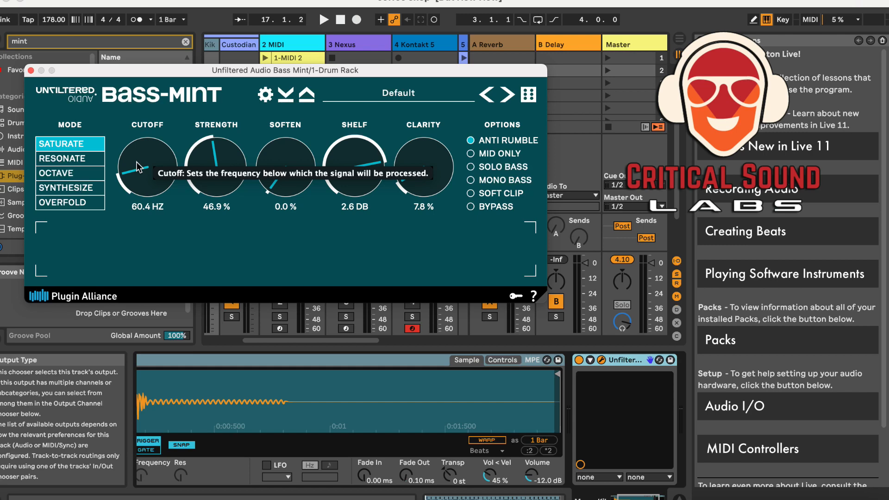
click(470, 206)
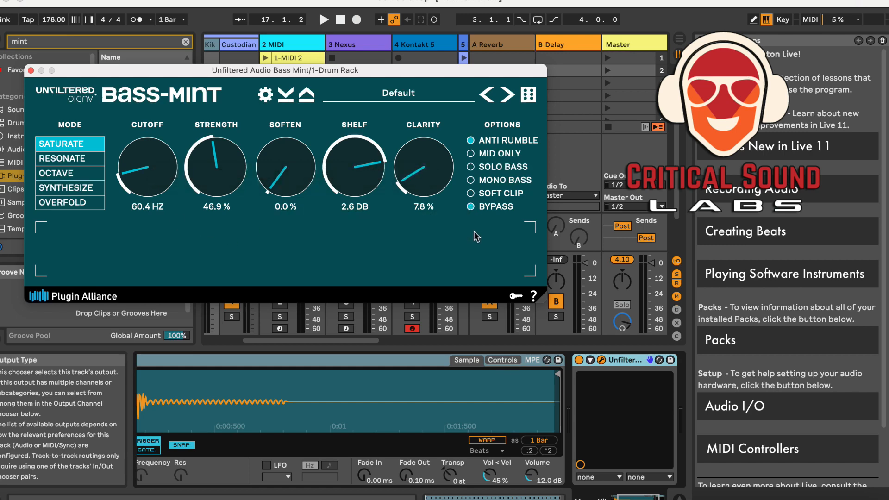
key(space)
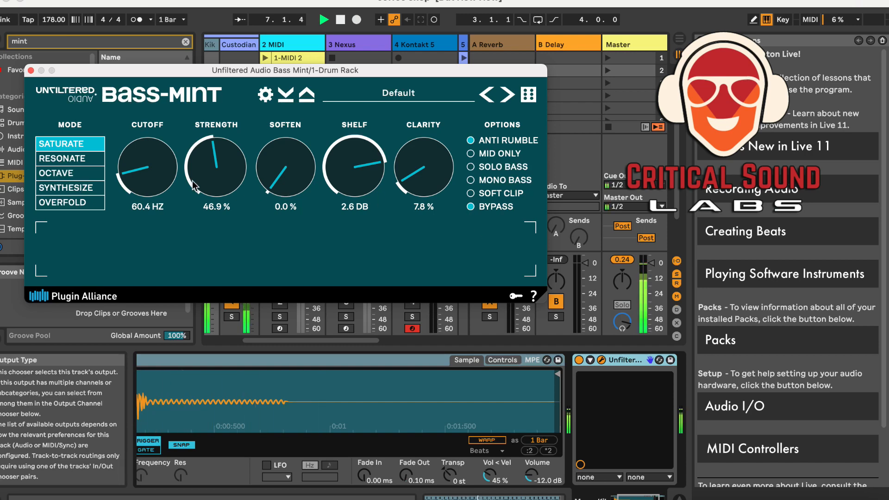
Set Strength to 36.6% with Bypass switched off
drag(214, 153, 188, 236)
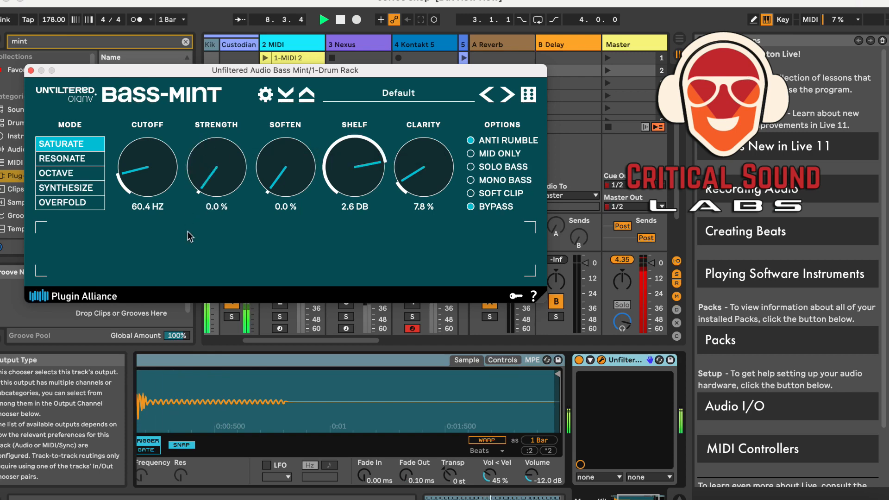
click(471, 208)
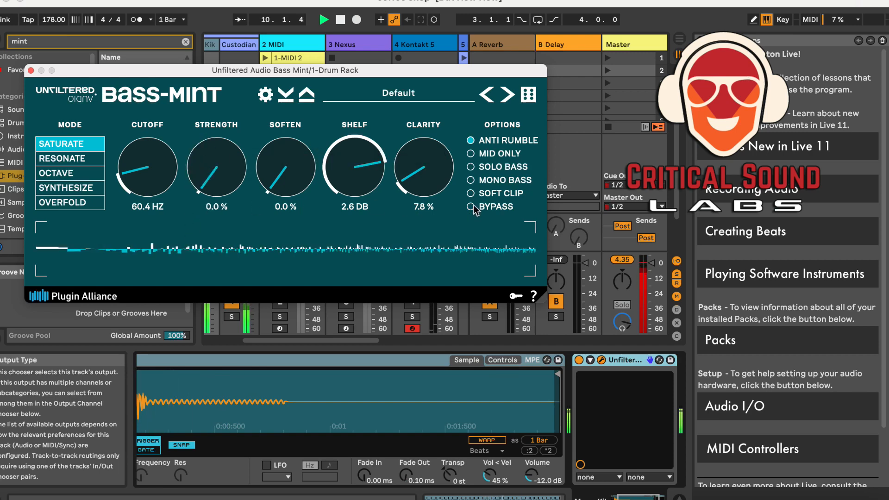
drag(210, 181, 212, 115)
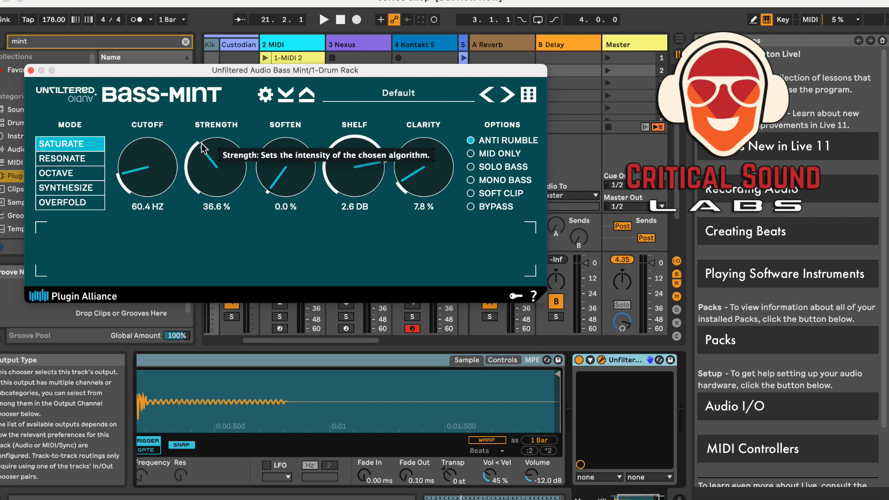
Compare the processed and dry signal again by toggling Bypass on and off while playing
key(space)
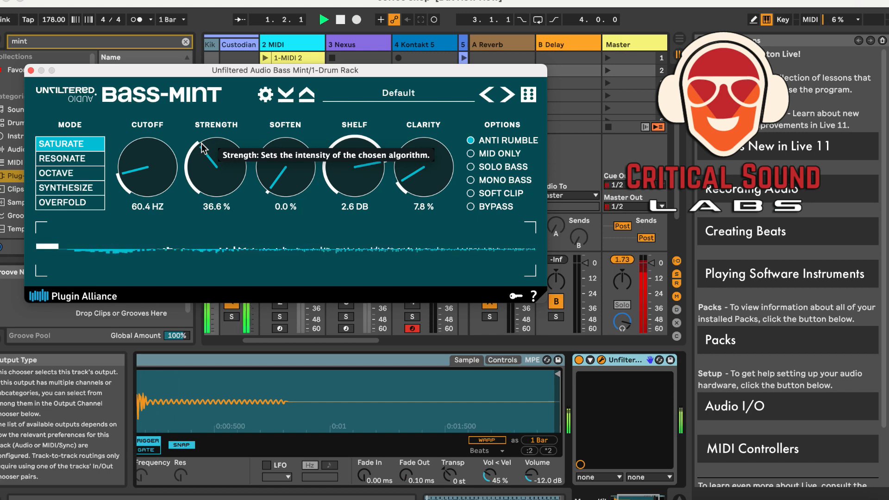
click(471, 209)
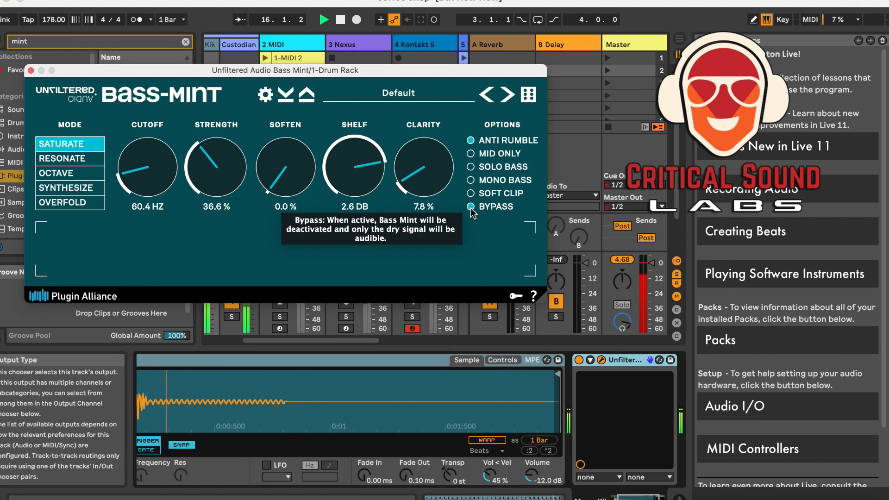
click(471, 207)
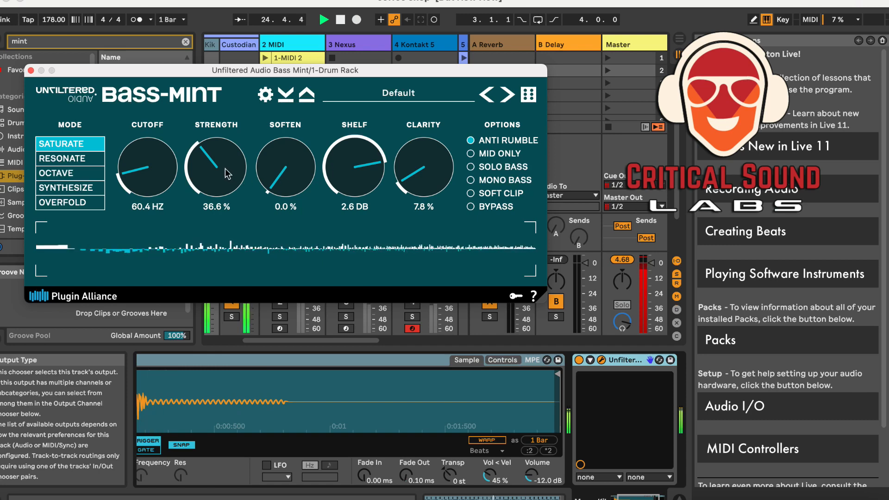
Set the Soften knob to 8.6%
drag(275, 188, 266, 148)
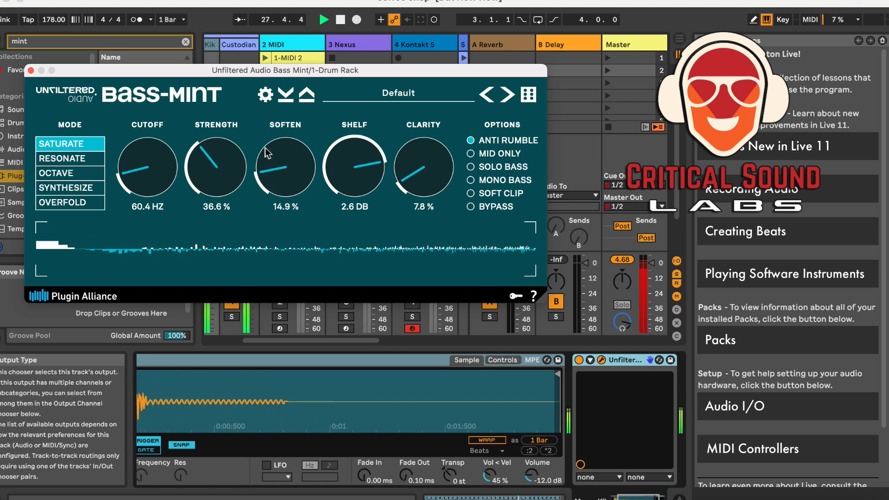
scroll(265, 149, up, 5)
scroll(265, 150, up, 6)
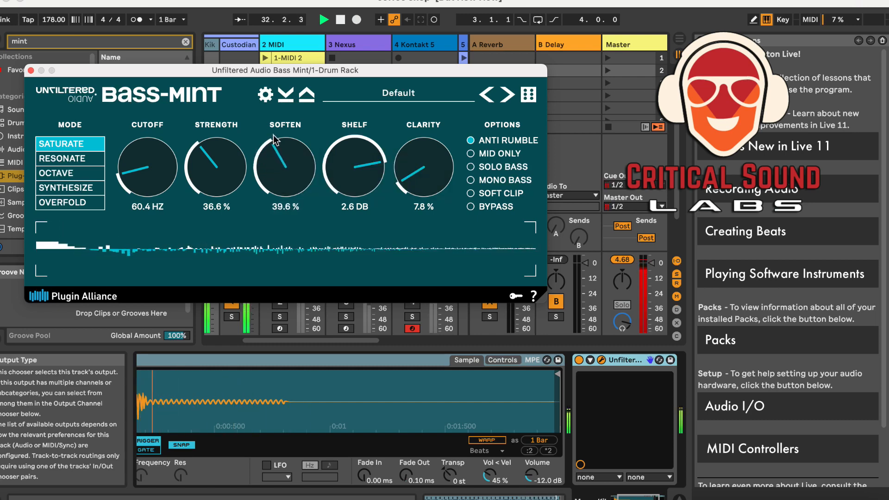
scroll(274, 142, down, 2)
drag(275, 142, 266, 184)
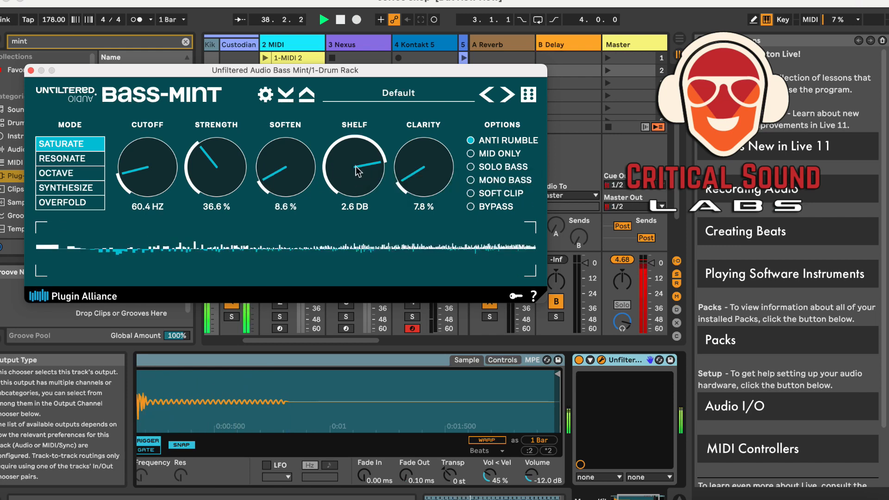
Set Shelf to 3.7 dB and Clarity to 7.2%, then stop playback
drag(355, 167, 361, 149)
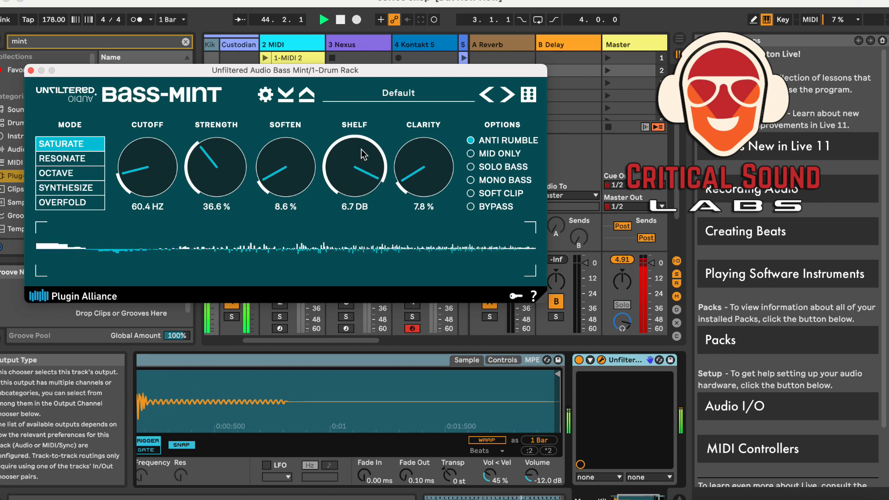
drag(364, 154, 362, 169)
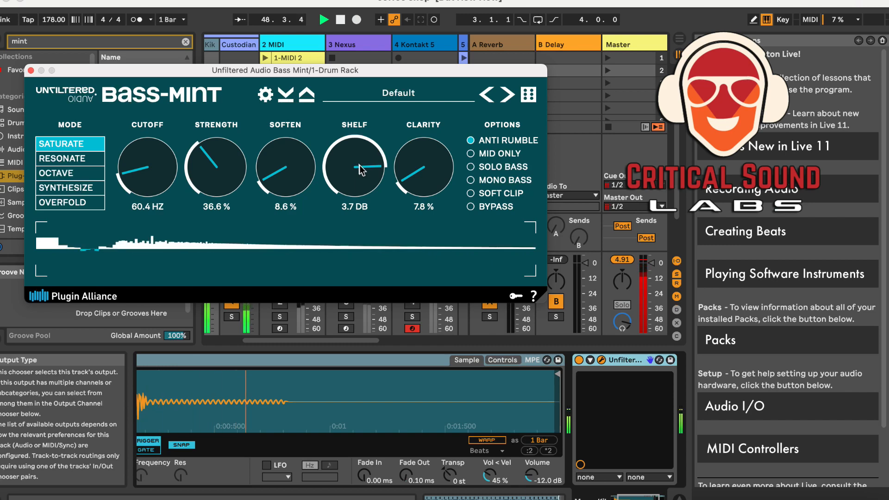
mouse_move(406, 183)
mouse_down()
mouse_move(420, 143)
mouse_move(405, 183)
mouse_up()
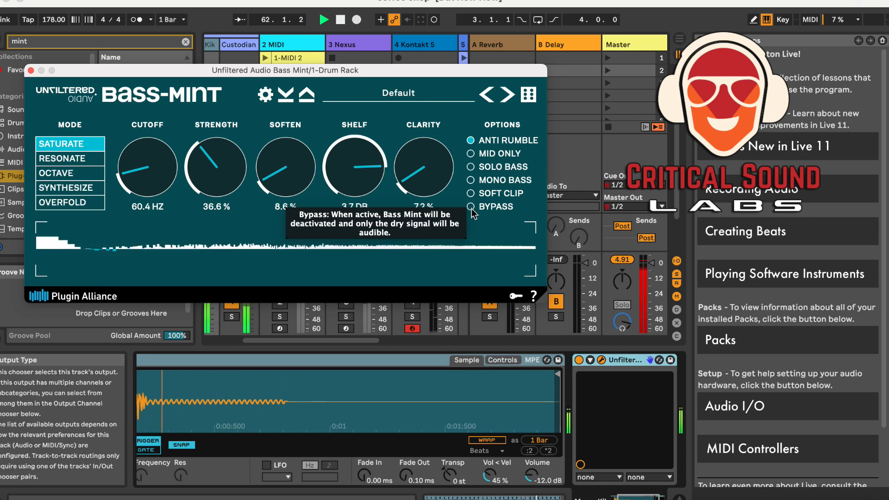
key(space)
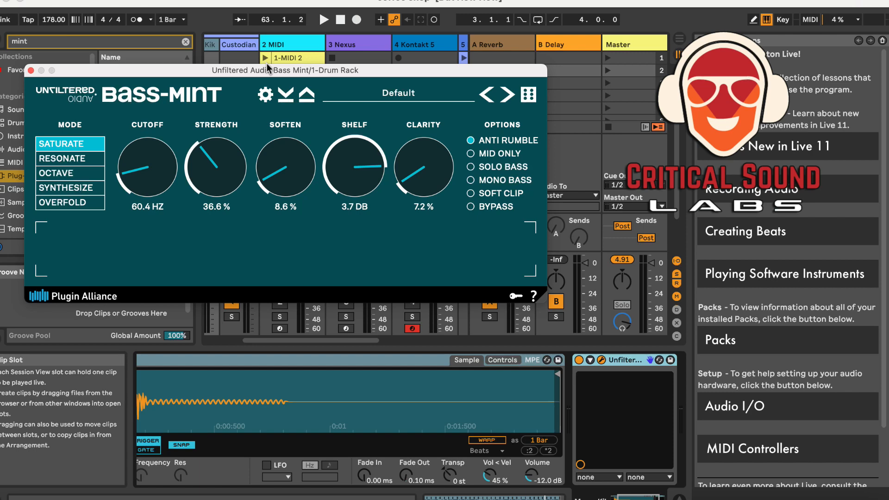
Switch to the video switcher app and select the ILCE-7M4 Video camera source
key(super+Tab)
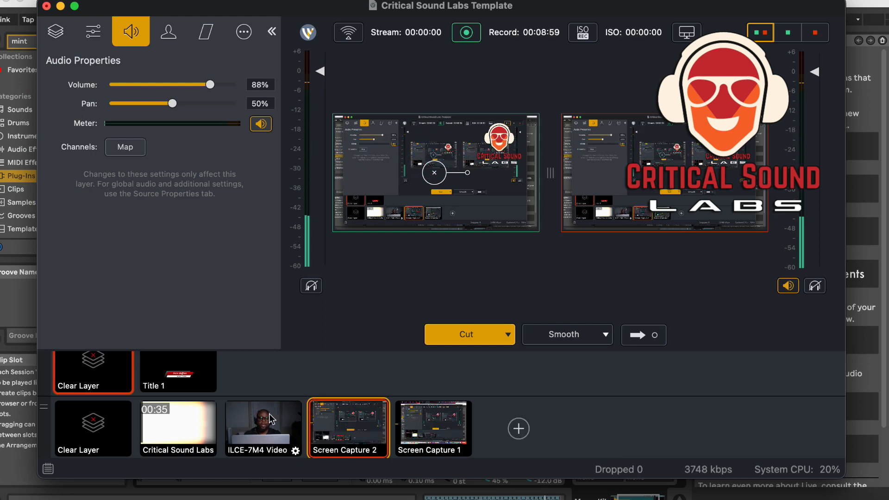
click(267, 428)
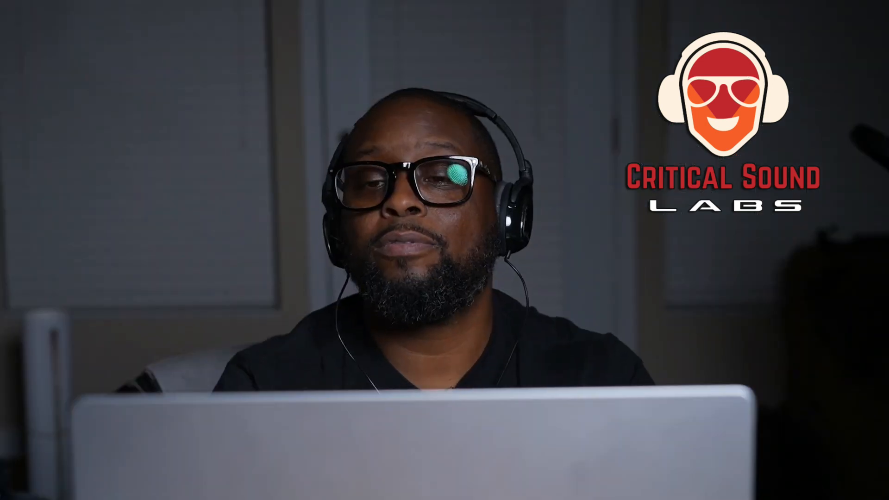